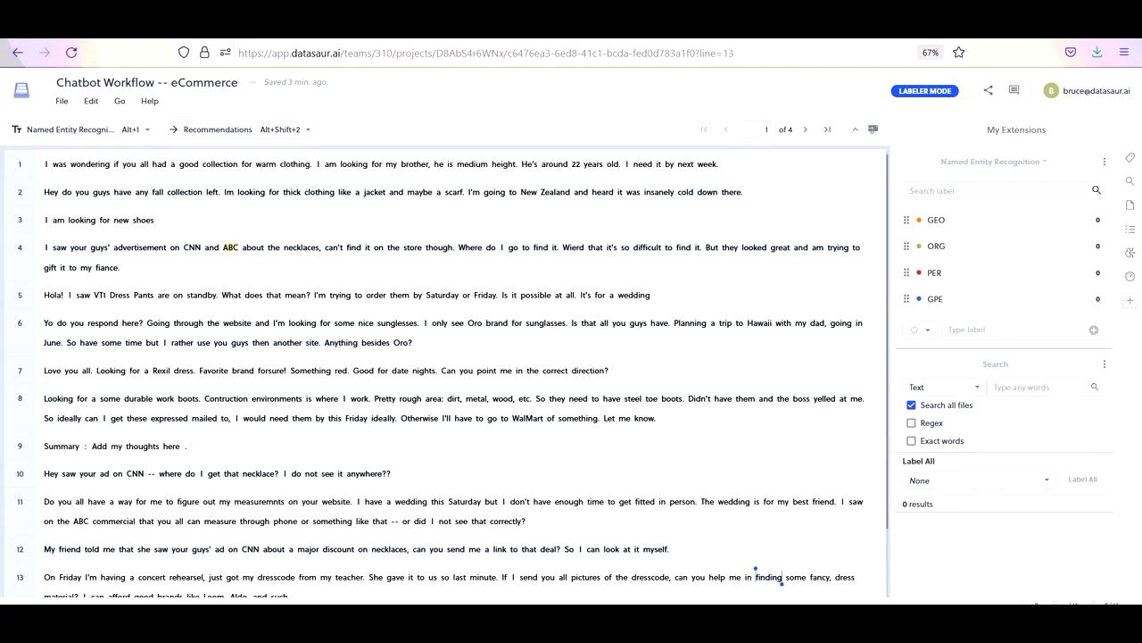
# - In line 1, label "clothing." as PER and the phrase "22 years old." as Date
pyautogui.doubleClick(296, 163)
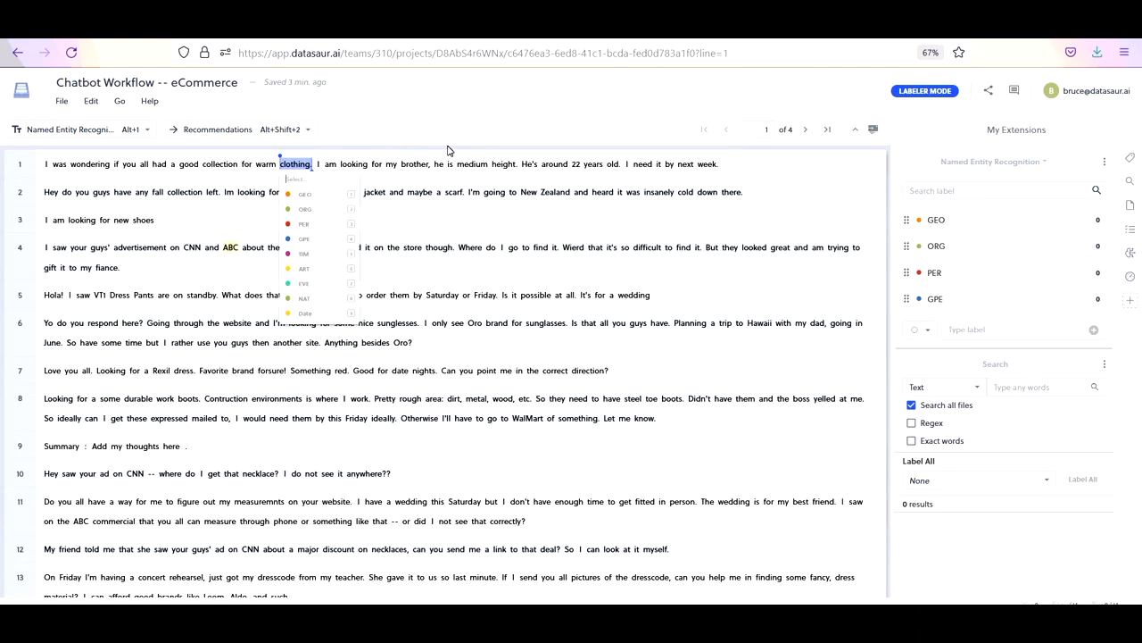
pyautogui.press('3')
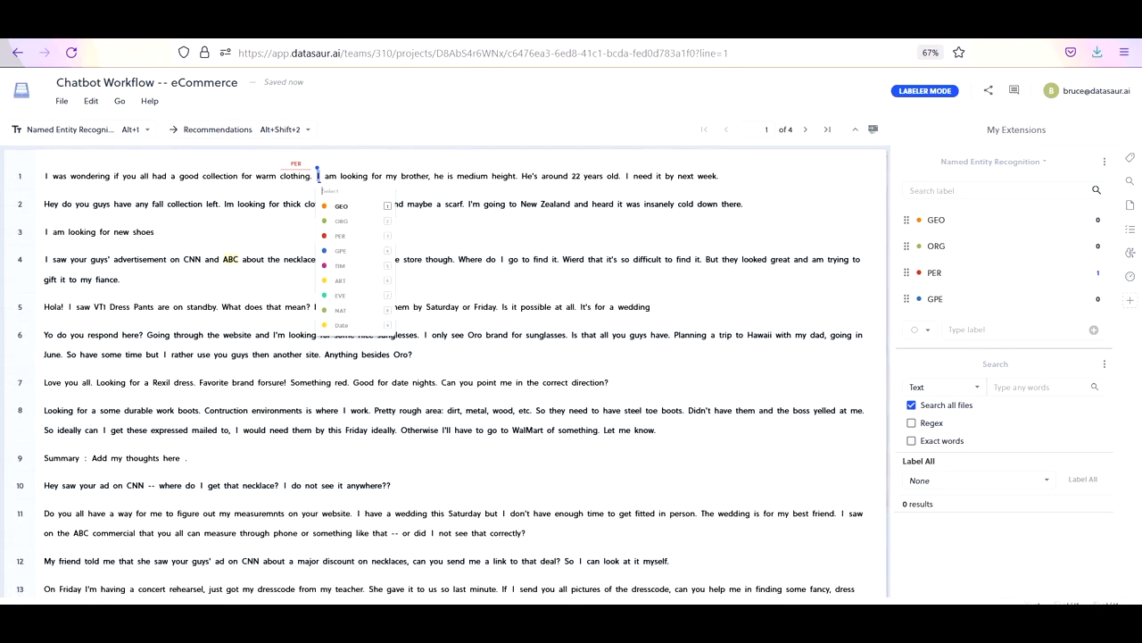
pyautogui.press('Right')
pyautogui.press('Right')
pyautogui.press('Right')
pyautogui.press('Right')
pyautogui.press('Right')
pyautogui.press('Right')
pyautogui.press('Right')
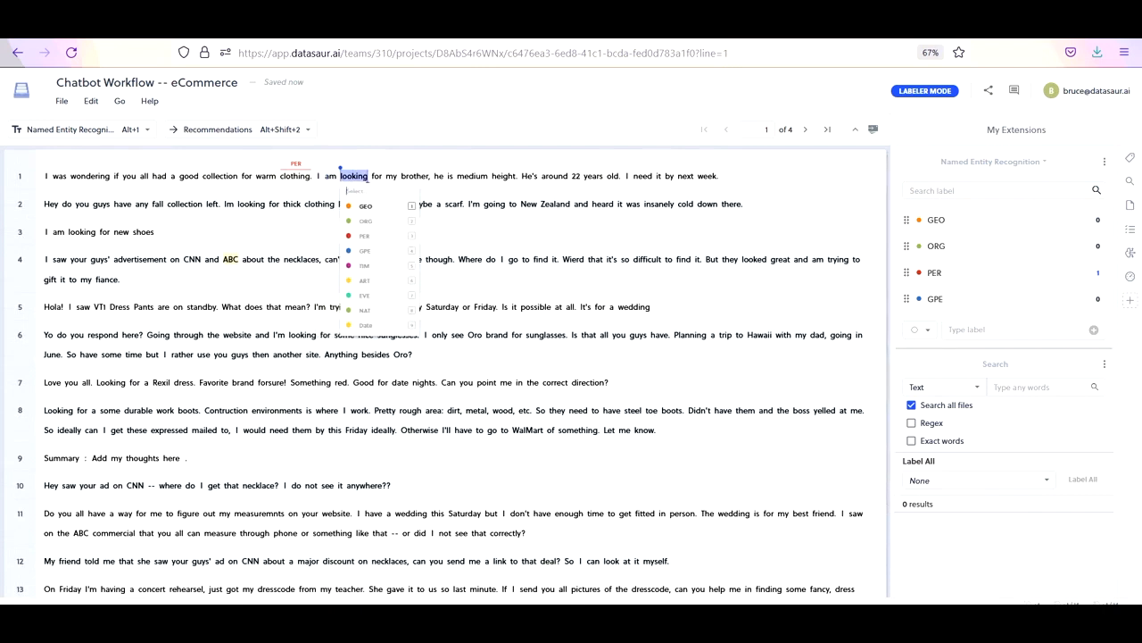
pyautogui.press('Right')
pyautogui.press('Right')
pyautogui.press('Right')
pyautogui.press('Right')
pyautogui.press('Right')
pyautogui.press('Right')
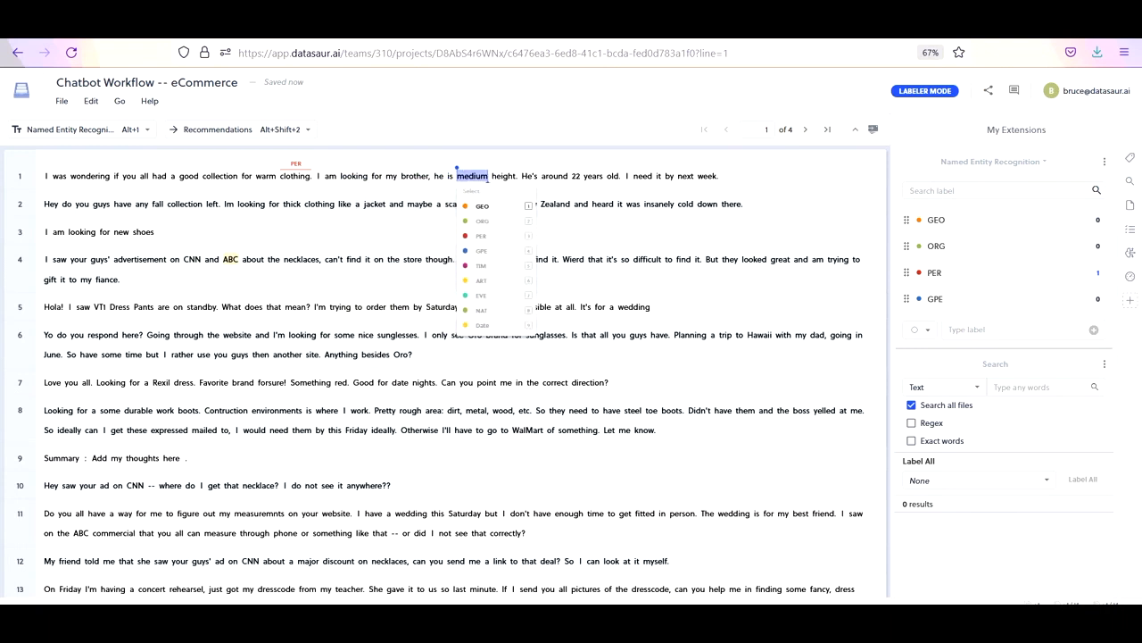
pyautogui.hotkey('shift', 'Right')
pyautogui.hotkey('shift', 'Right')
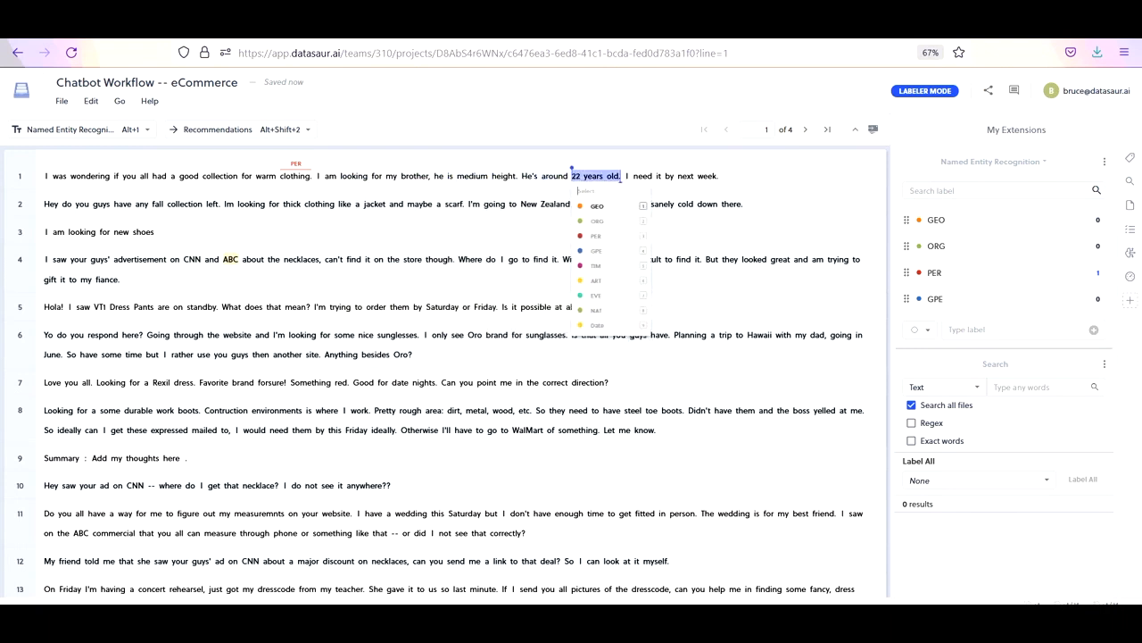
pyautogui.press('Right')
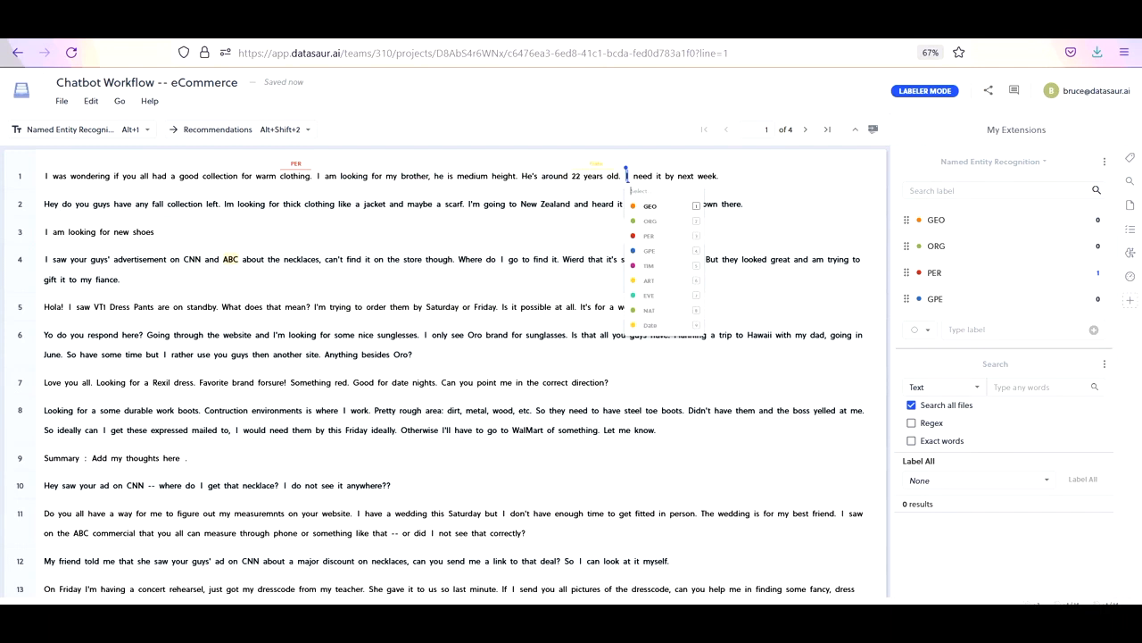
# - Select the whole text of line 1
pyautogui.click(18, 176)
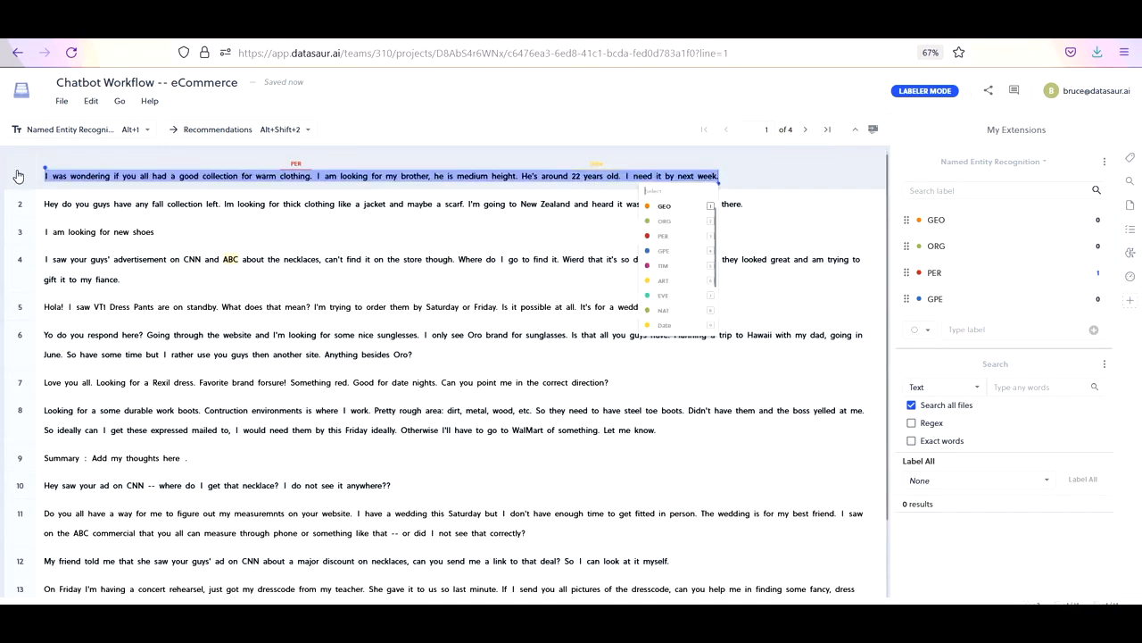
pyautogui.keyDown('shift'); pyautogui.click(21, 537); pyautogui.keyUp('shift')
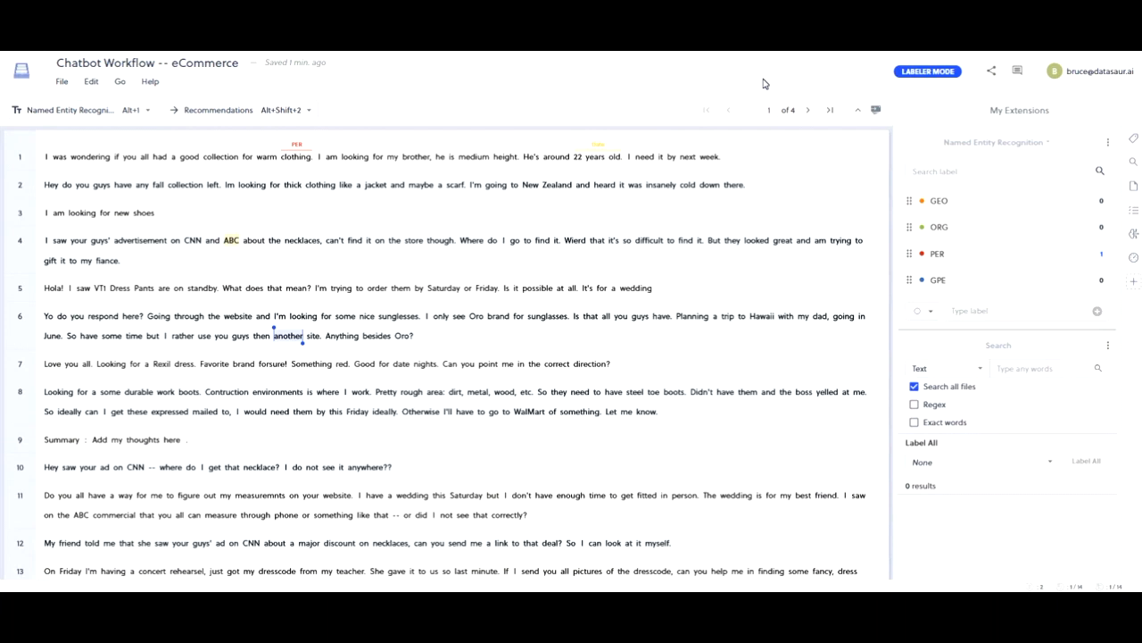
# - Search all project files for the text "CNN"
pyautogui.scroll(-3, 1034, 406)
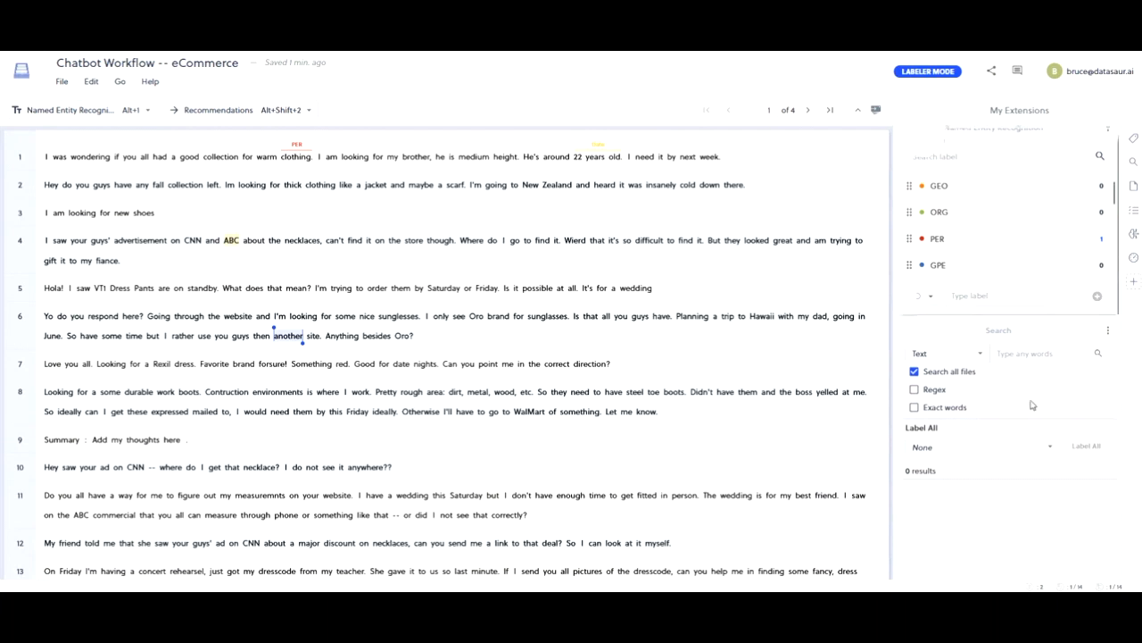
pyautogui.click(1036, 231)
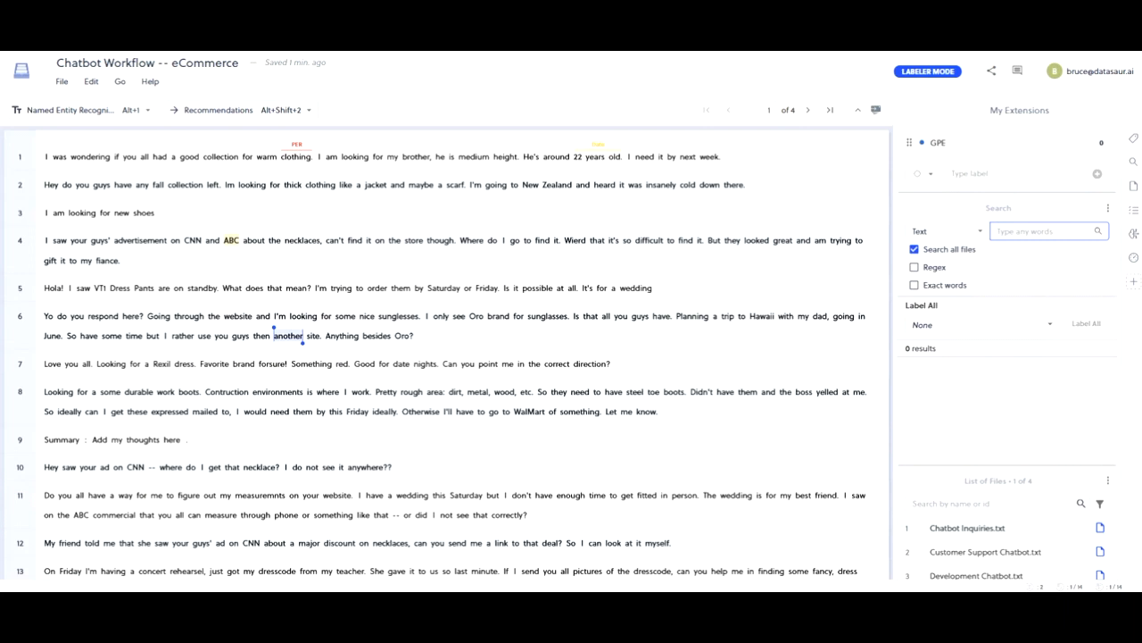
pyautogui.write('CNN')
pyautogui.press('Return')
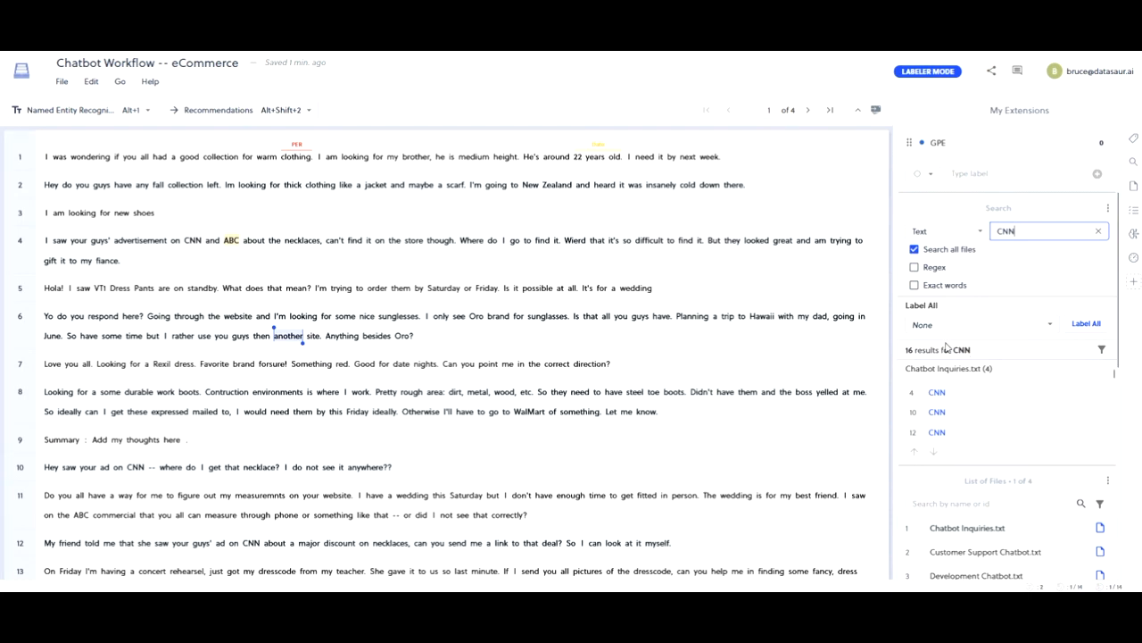
# - Apply the ORG label to every found occurrence of "CNN" at once
pyautogui.click(1041, 324)
pyautogui.click(928, 308)
pyautogui.click(1082, 325)
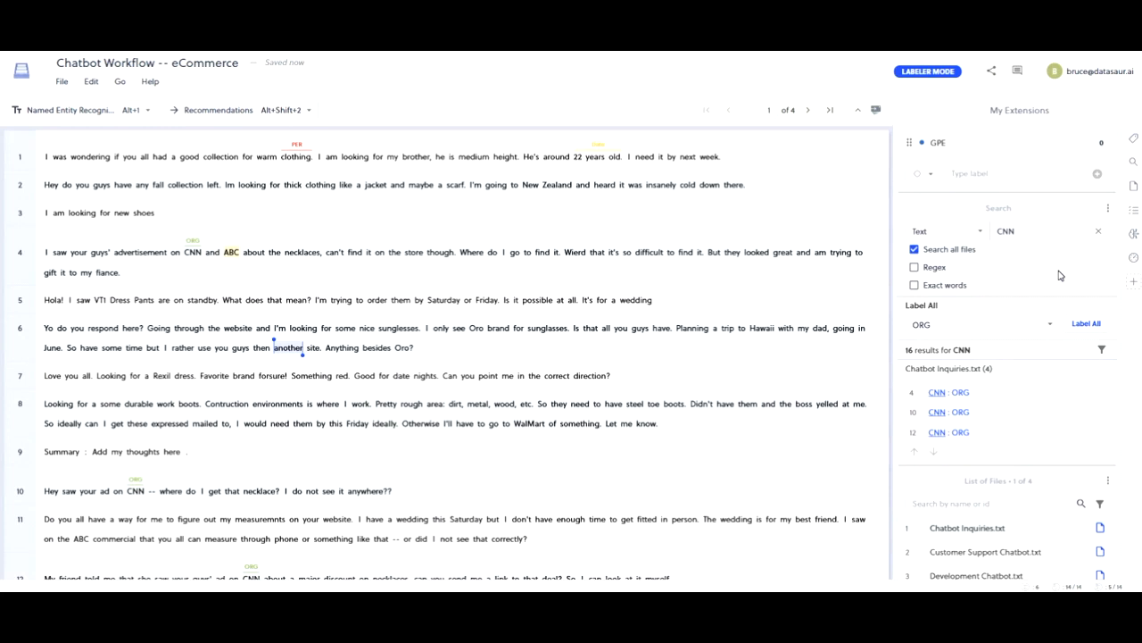
# - Predict entity labels for the document with ML-assisted labeling, using spaCy as the service provider
pyautogui.scroll(1, 1105, 253)
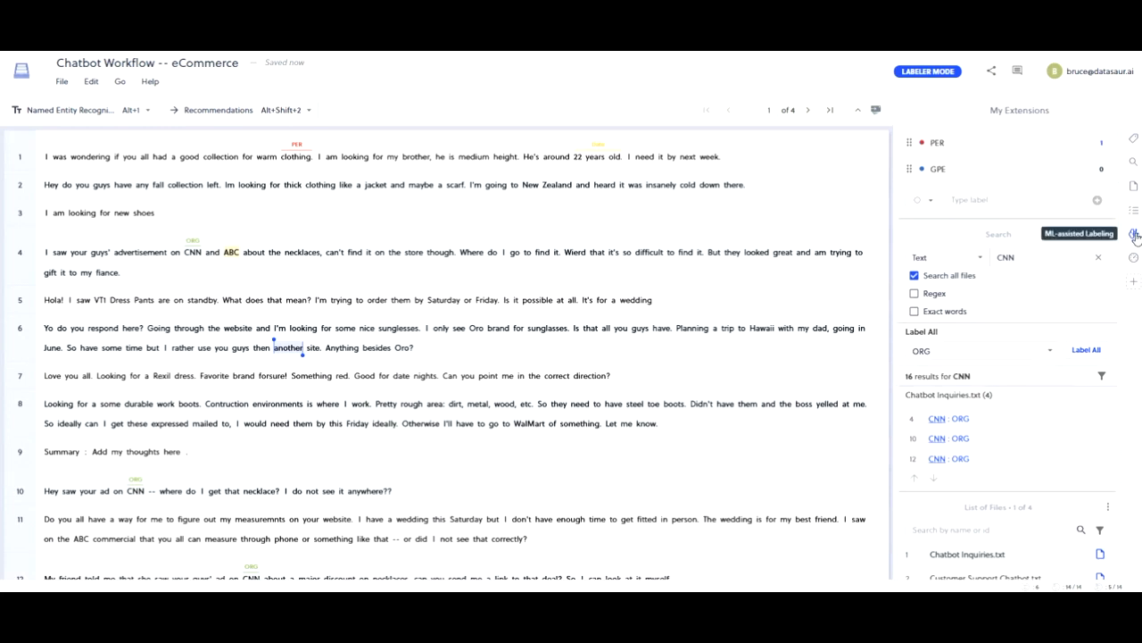
pyautogui.click(1135, 234)
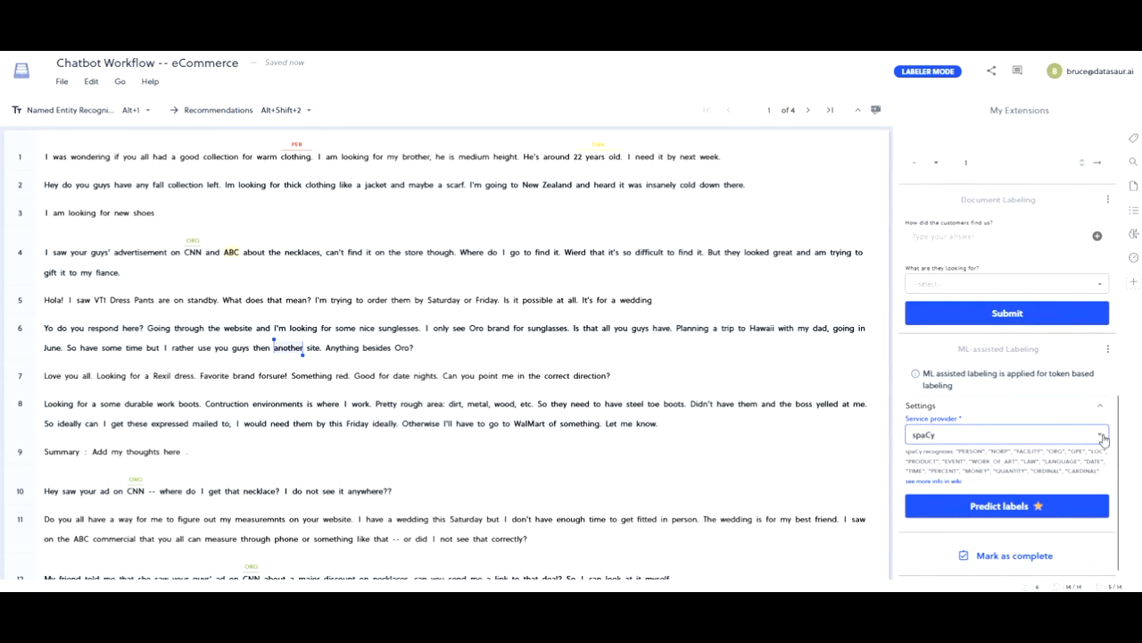
pyautogui.click(997, 506)
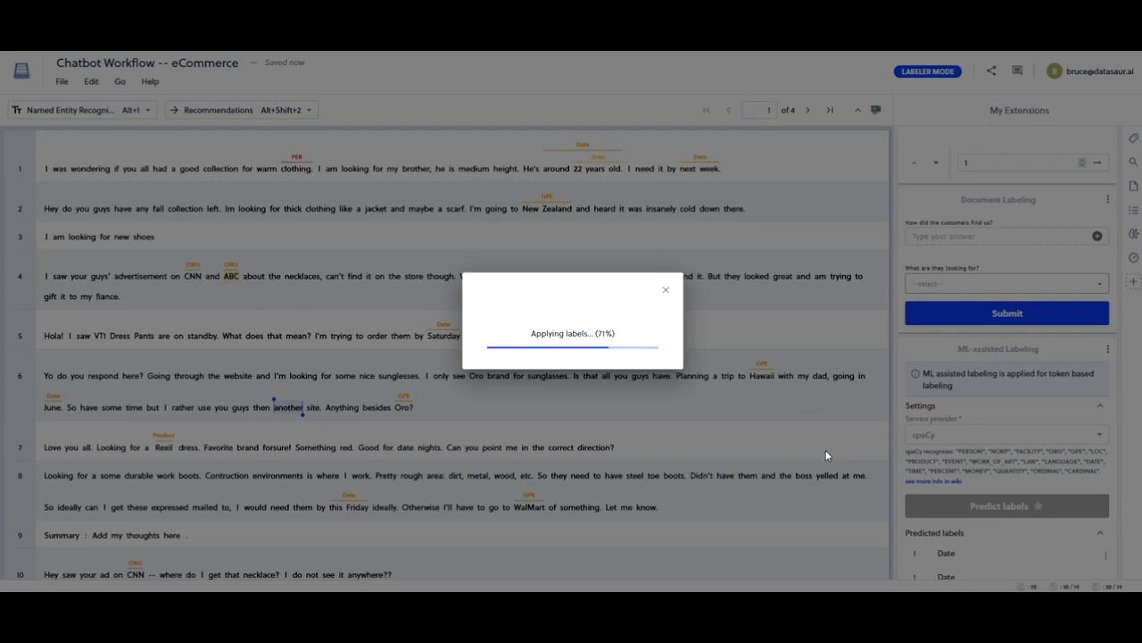
# - Review the predicted labels in the text and locate the GPE prediction for "WalMart" in line 8
pyautogui.scroll(-3, 825, 450)
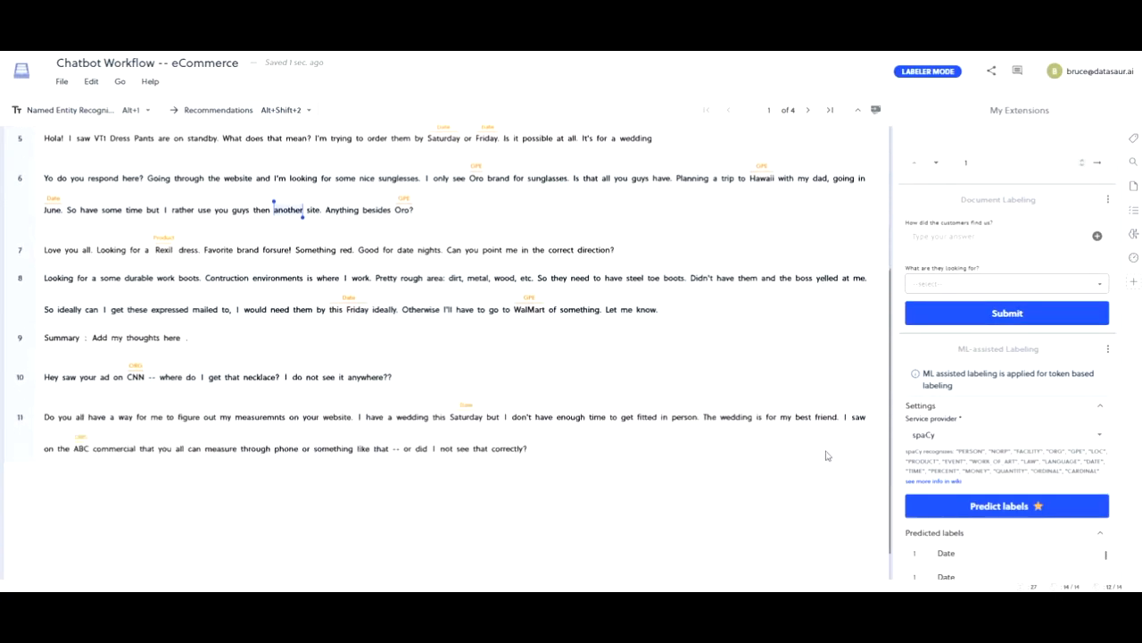
pyautogui.scroll(-1, 826, 456)
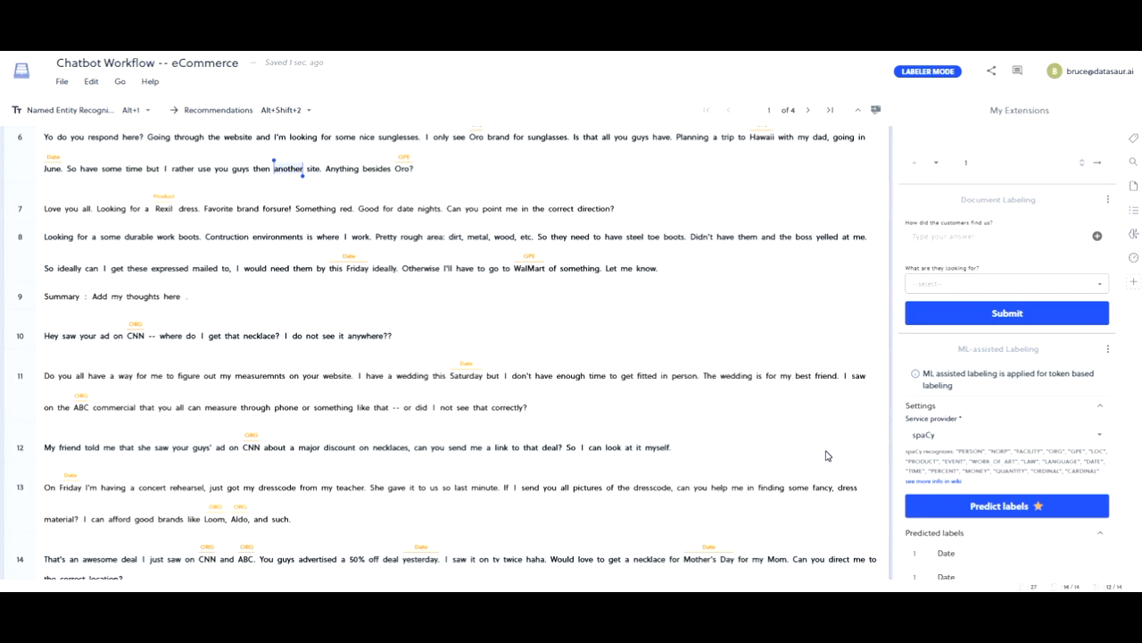
pyautogui.click(531, 264)
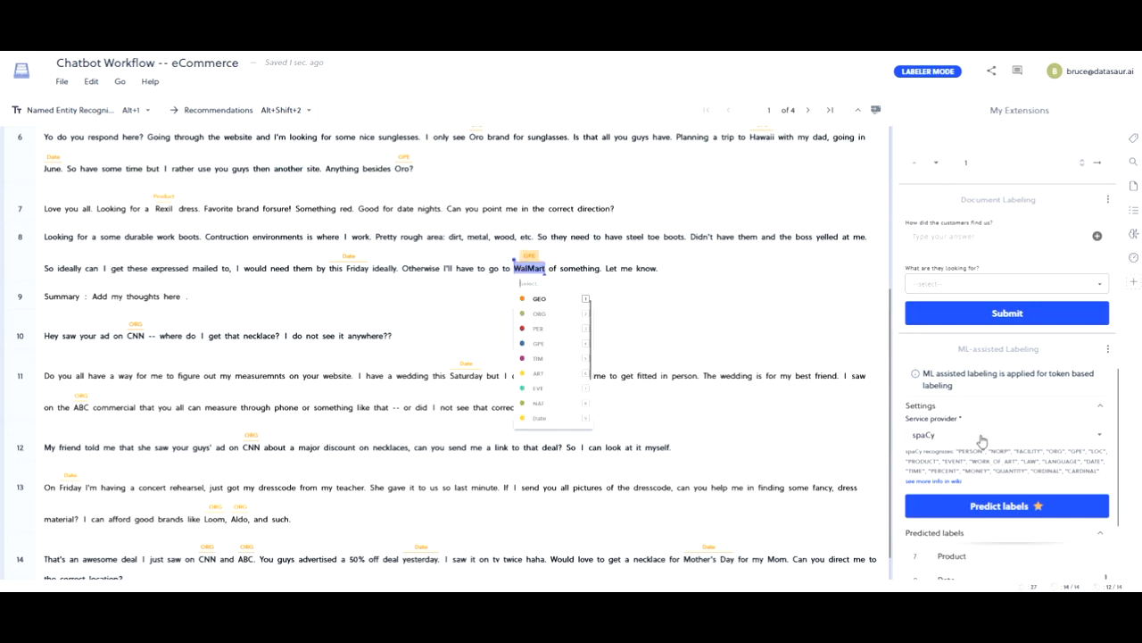
pyautogui.scroll(-2, 982, 440)
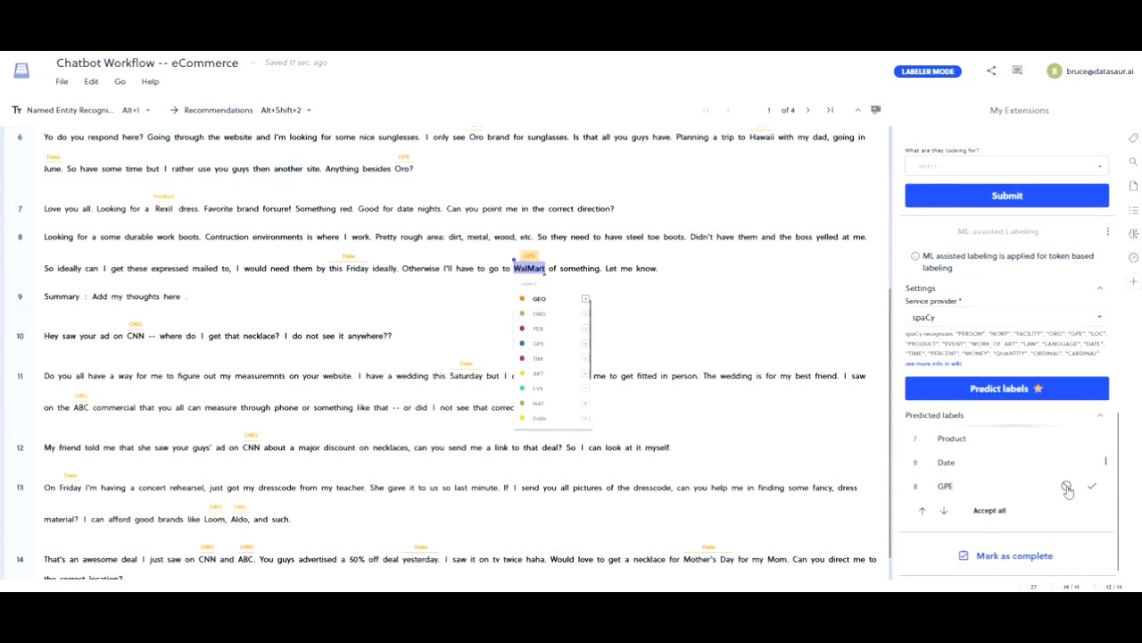
pyautogui.scroll(-1, 823, 388)
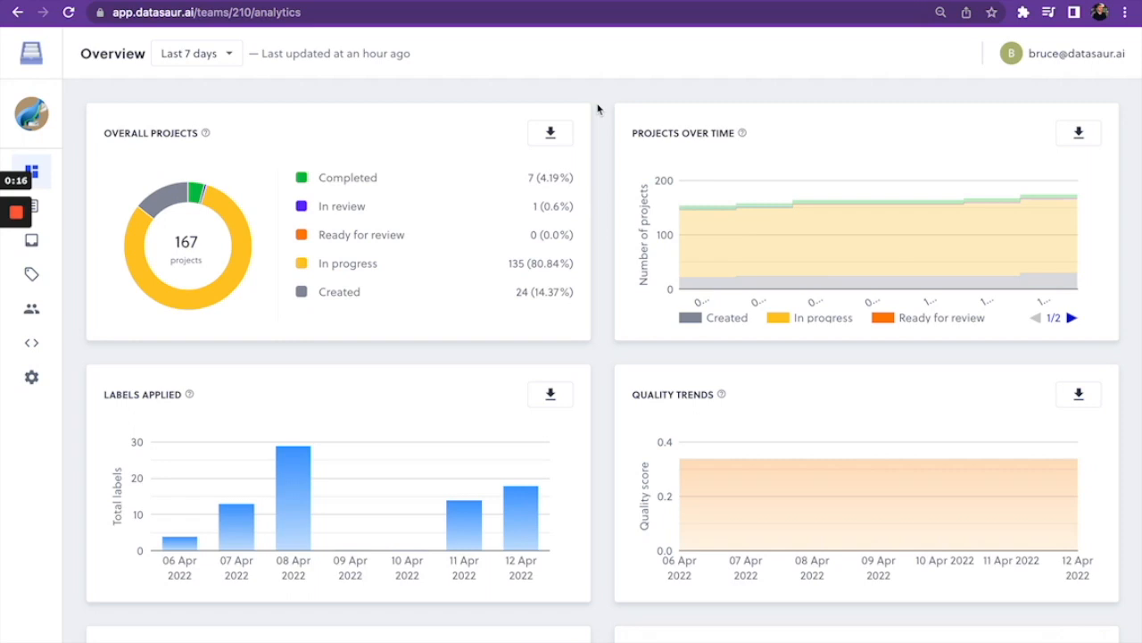
# - Examine the team analytics overview, including the charts for projects, labels applied, quality trends and conflicts
pyautogui.scroll(-1, 600, 108)
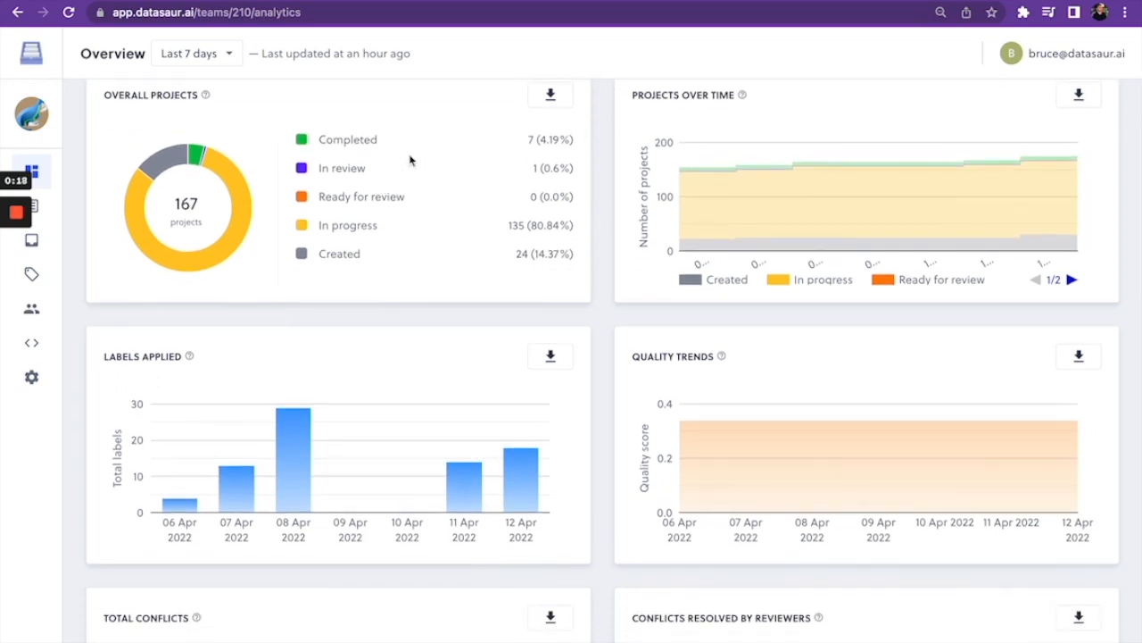
pyautogui.scroll(-2, 584, 322)
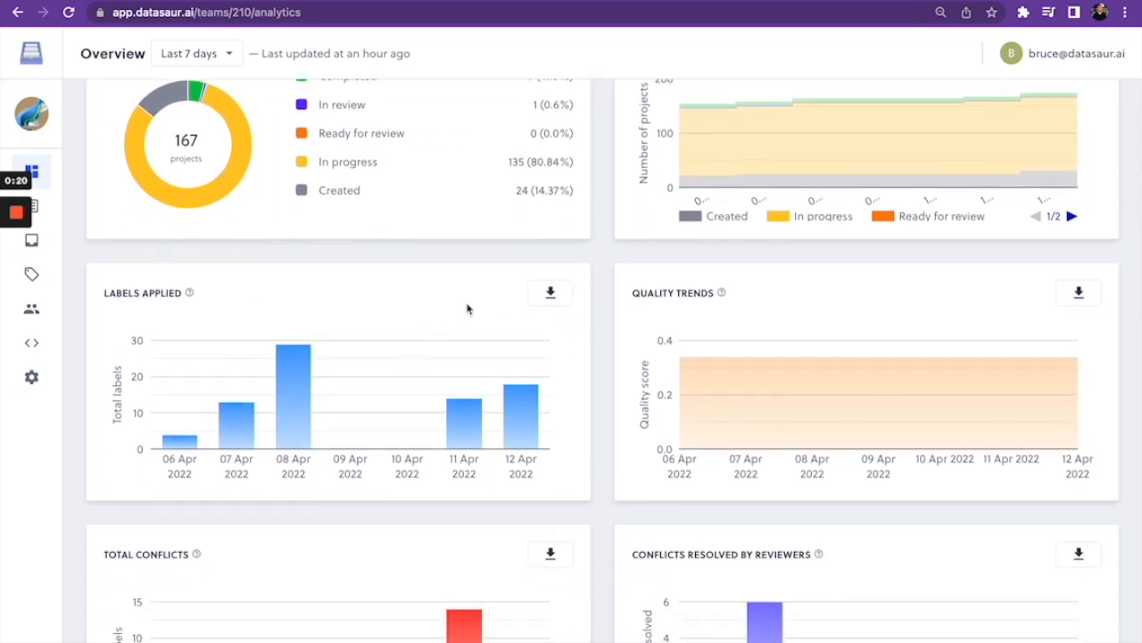
pyautogui.scroll(-5, 563, 390)
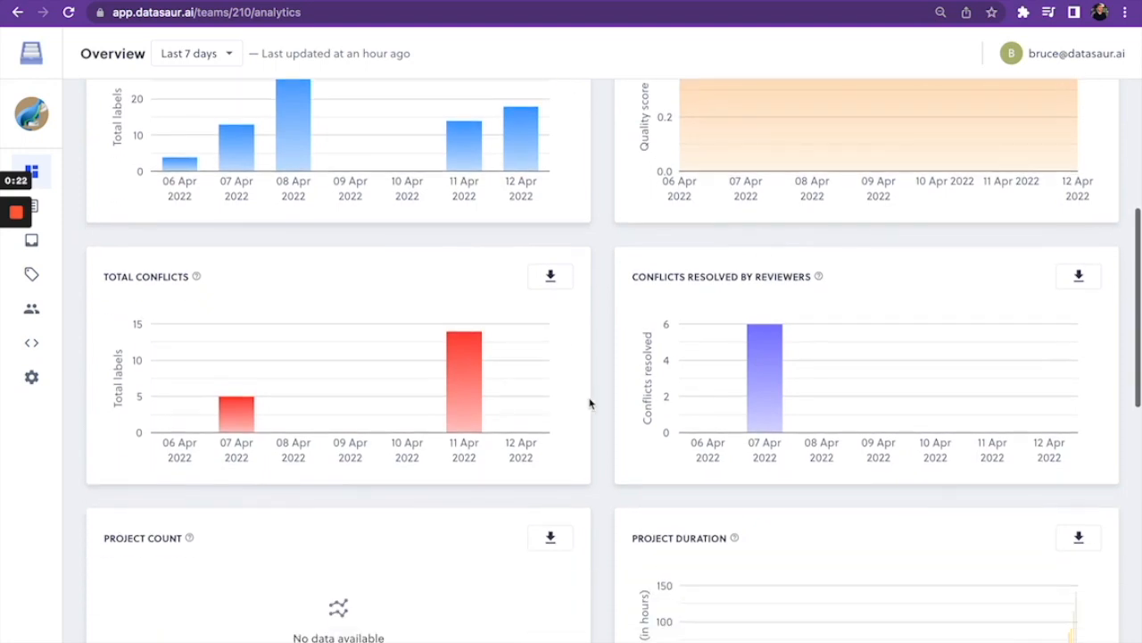
pyautogui.scroll(2, 620, 433)
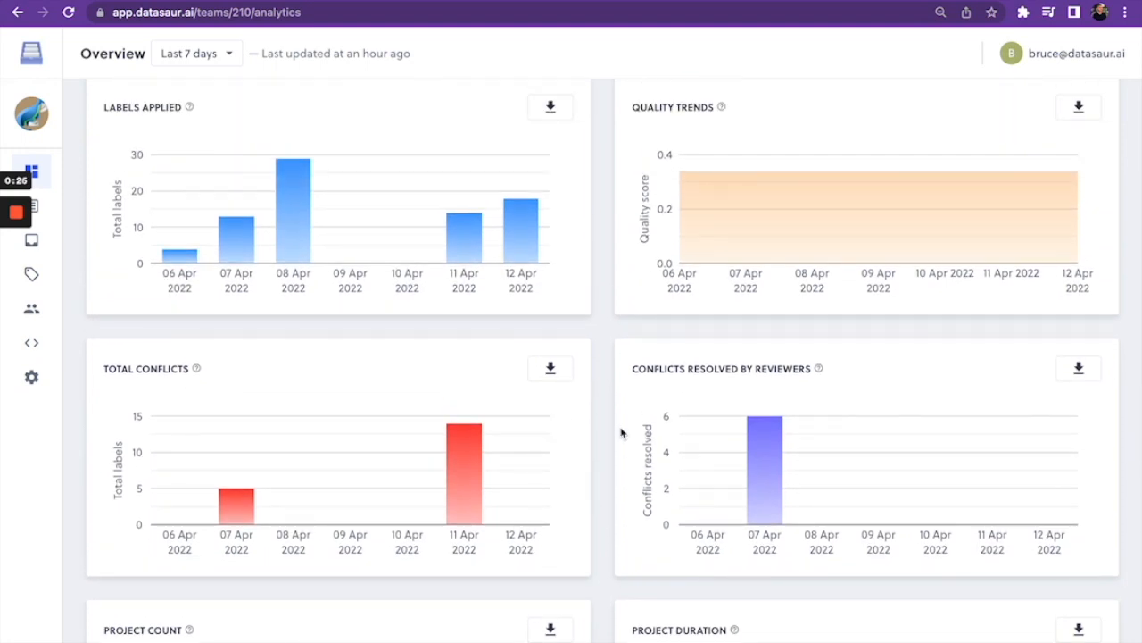
pyautogui.scroll(5, 621, 433)
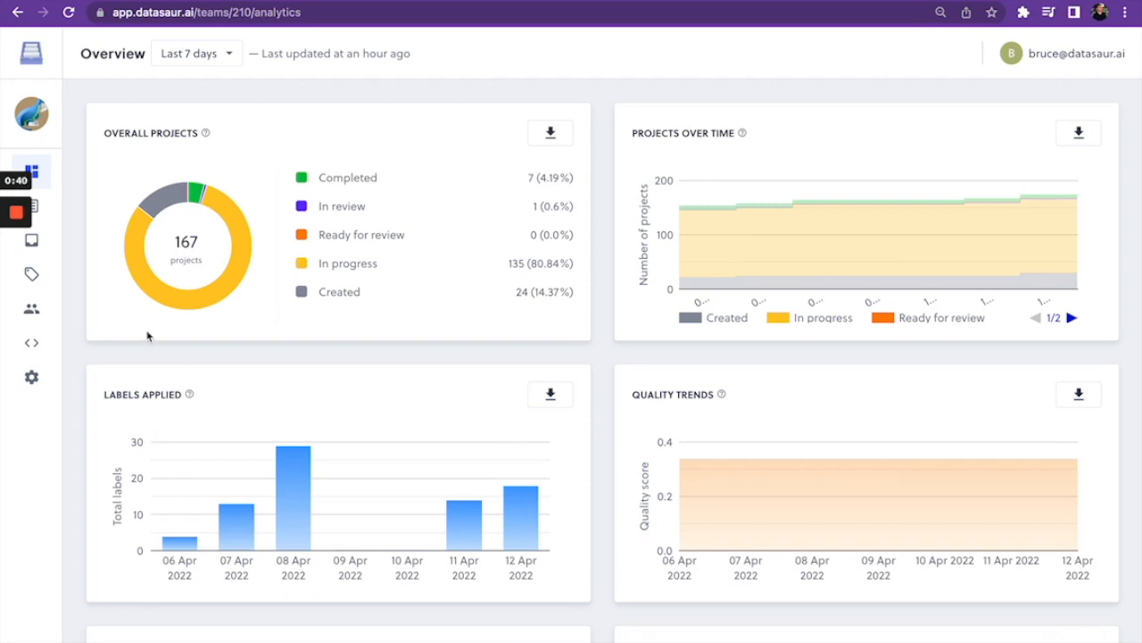
# - View the Datasaur member's details from the team member list and set the analytics period to the last 30 days
pyautogui.click(64, 313)
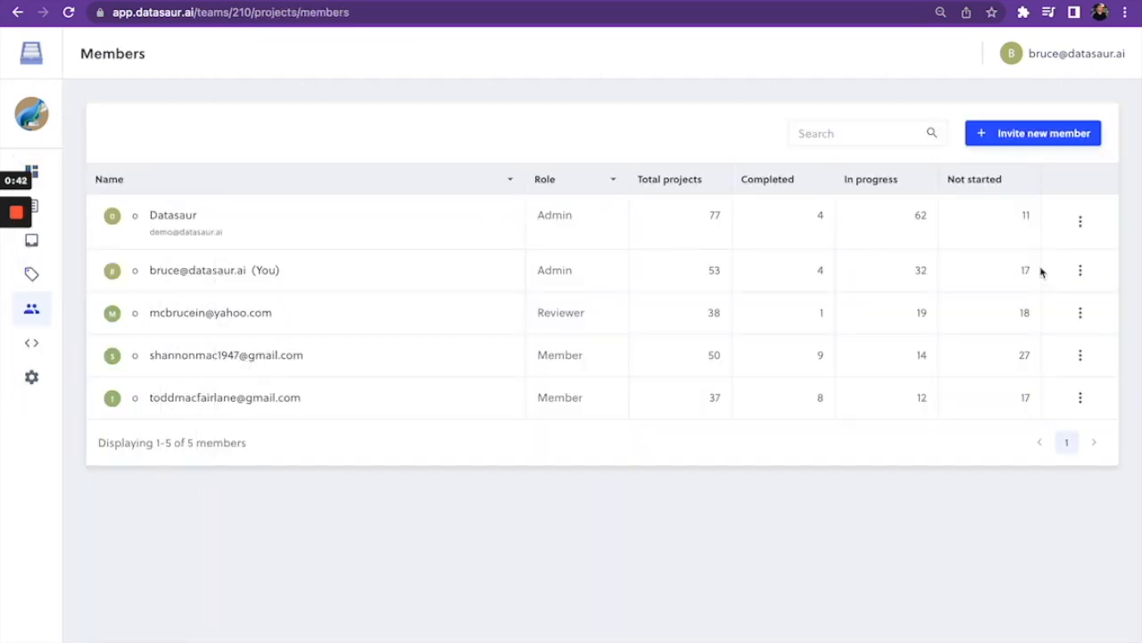
pyautogui.click(1082, 223)
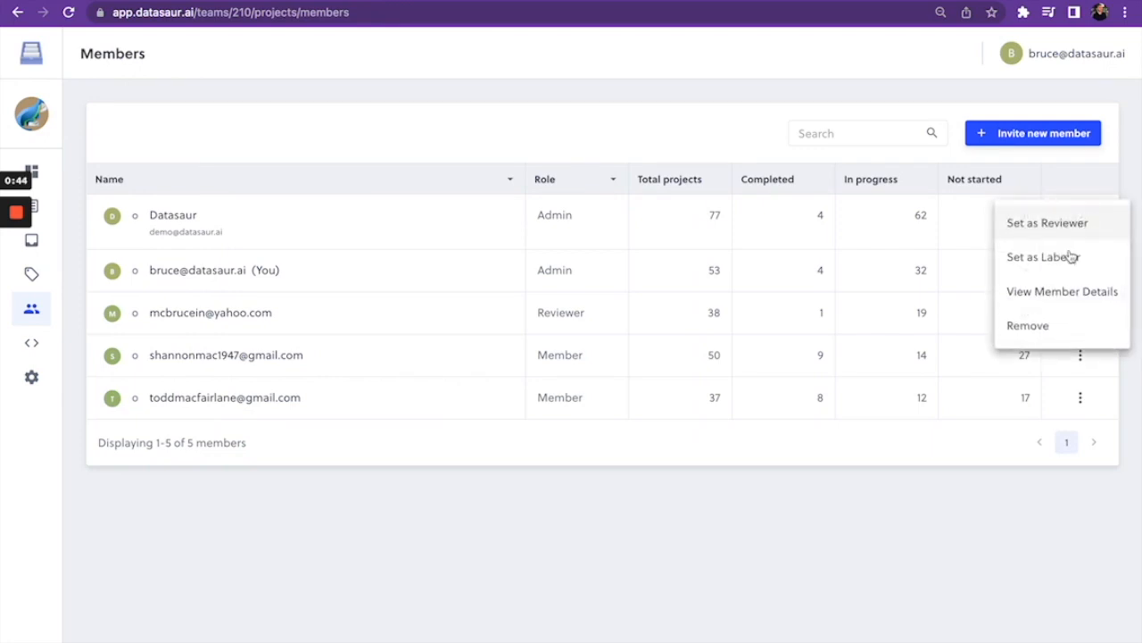
pyautogui.click(1062, 292)
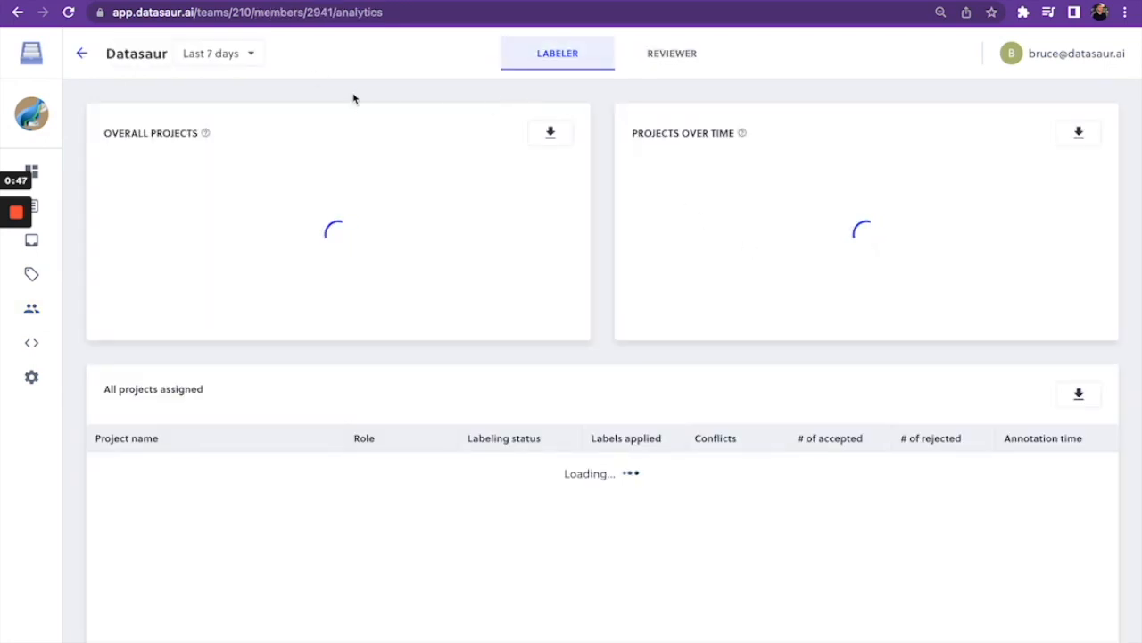
pyautogui.click(252, 54)
pyautogui.click(246, 96)
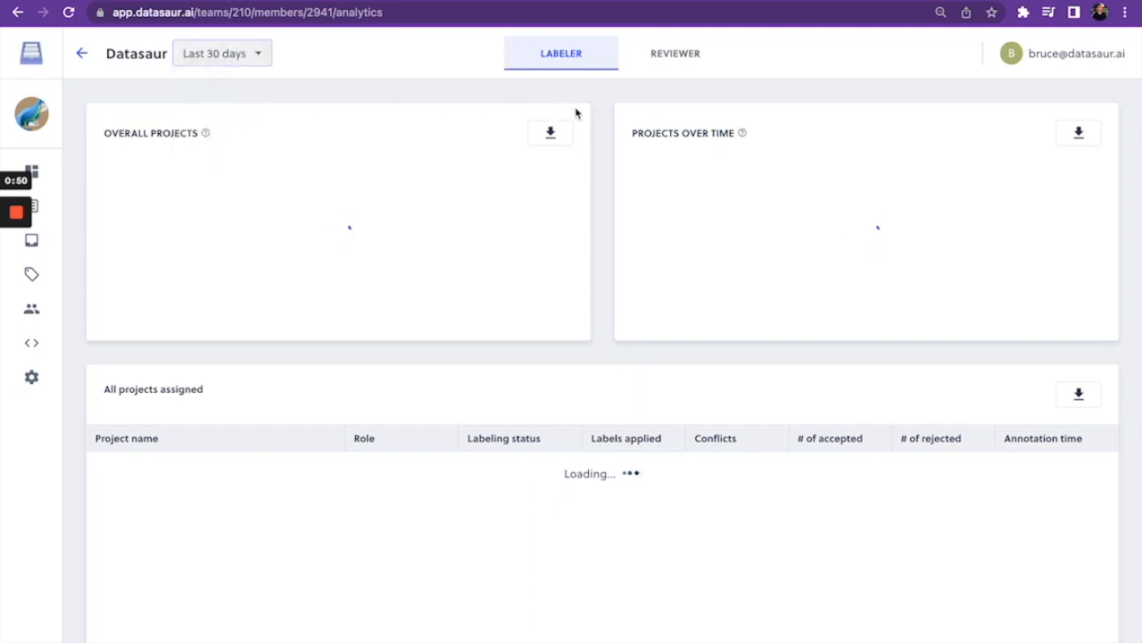